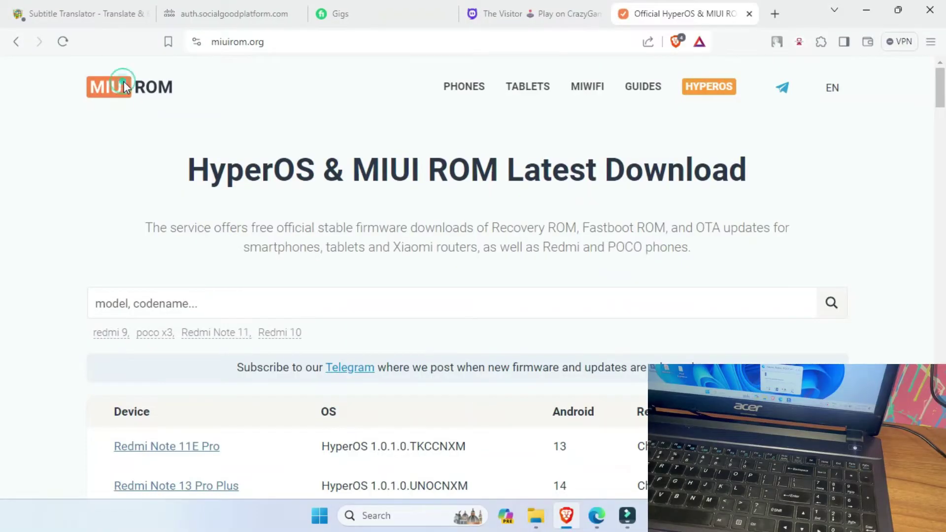
# Step: Filter the phones list to the Redmi brand and open the Redmi Note 11T Pro / Pro Plus ROM page
pyautogui.click(474, 89)
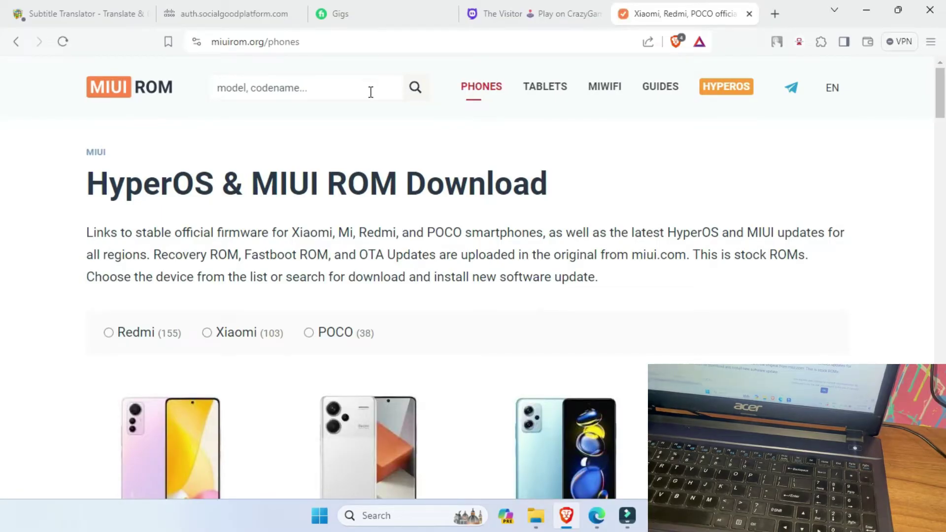
pyautogui.click(108, 340)
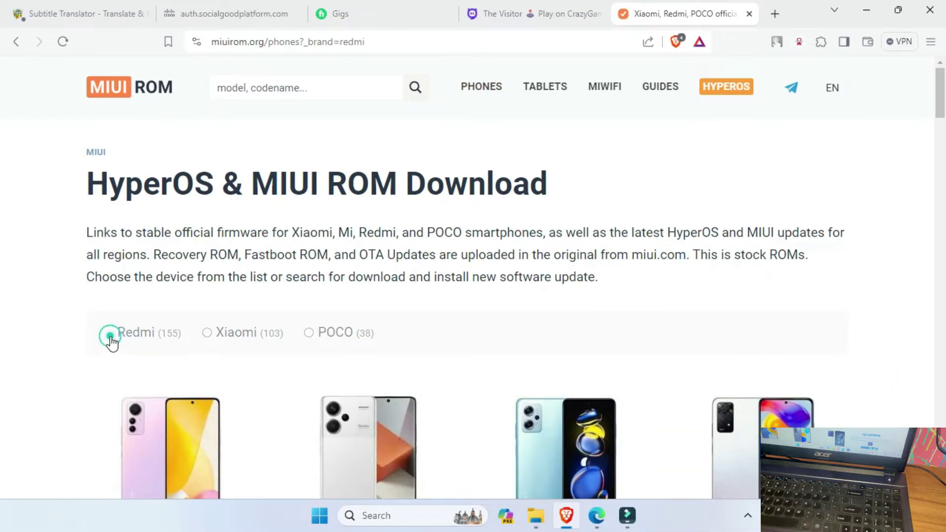
pyautogui.scroll(-8, 266, 314)
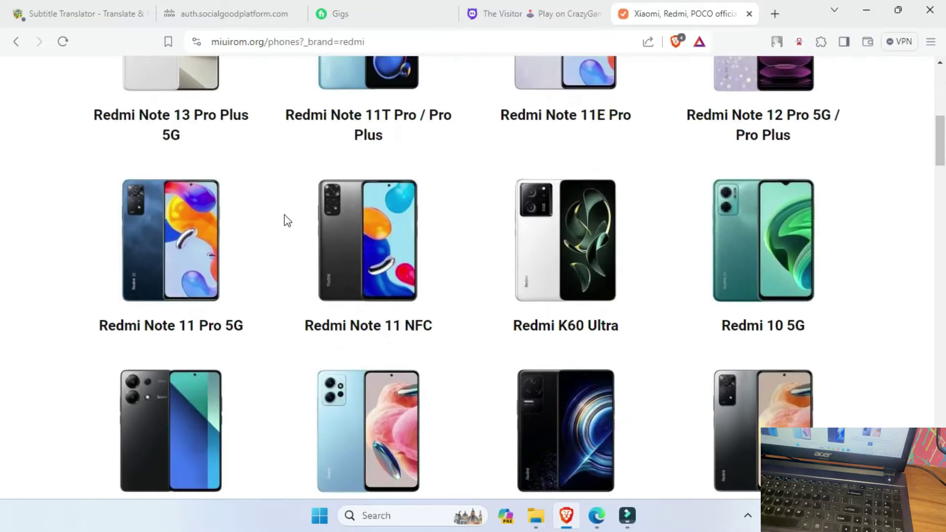
pyautogui.scroll(2, 320, 212)
pyautogui.click(371, 207)
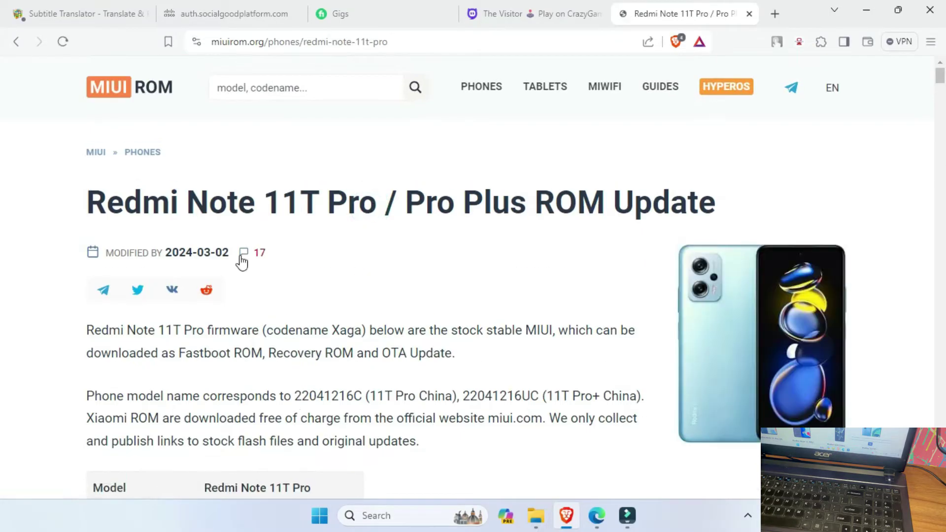
# Step: Review the phone's specifications and the regional MIUI 14 downloads offered on the ROM page
pyautogui.scroll(-6, 276, 399)
pyautogui.scroll(-4, 301, 404)
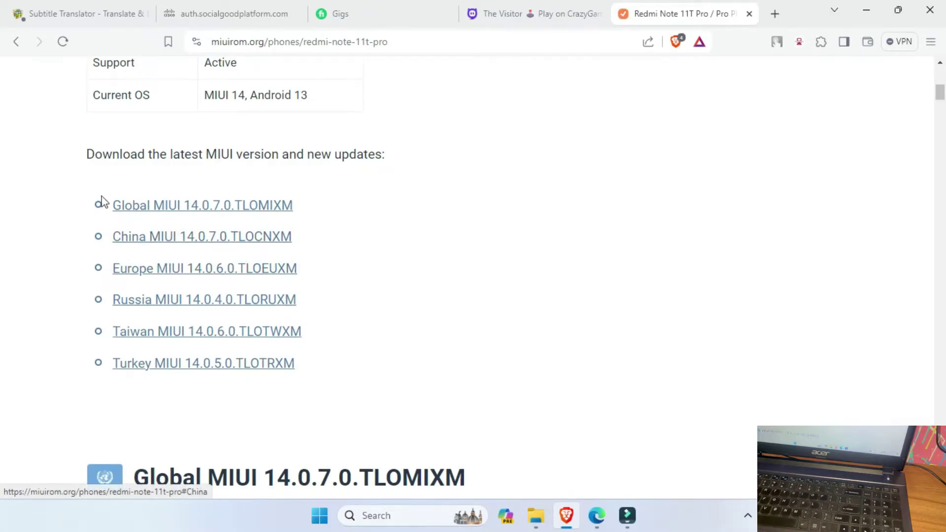
pyautogui.scroll(-2, 201, 268)
pyautogui.scroll(7, 201, 268)
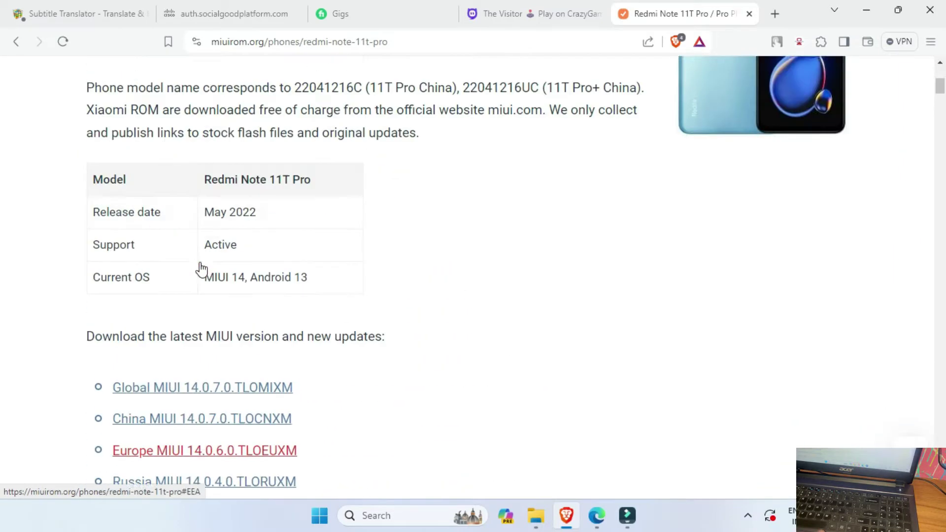
# Step: Switch to File Explorer and inspect the zipped and extracted begoniain_in_global_images firmware on Local Disk (D:), then return to the drive's root
pyautogui.click(858, 7)
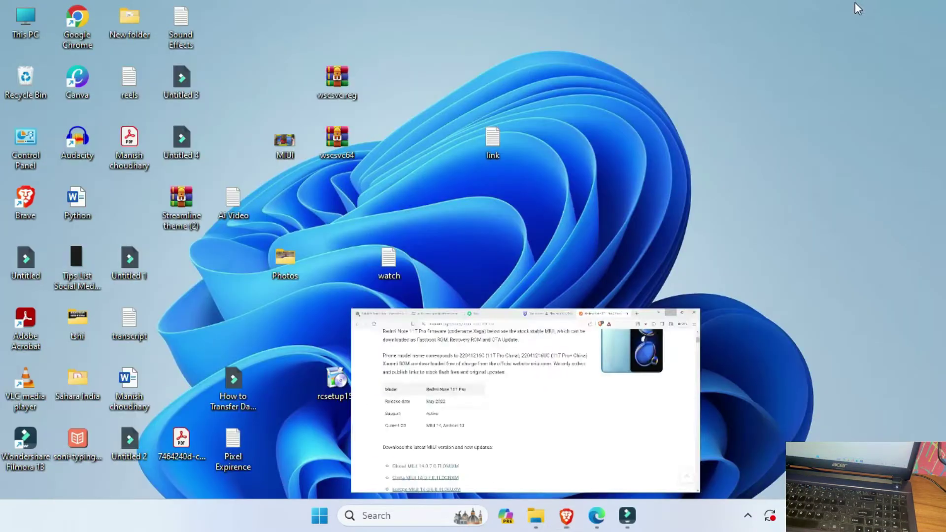
pyautogui.click(538, 521)
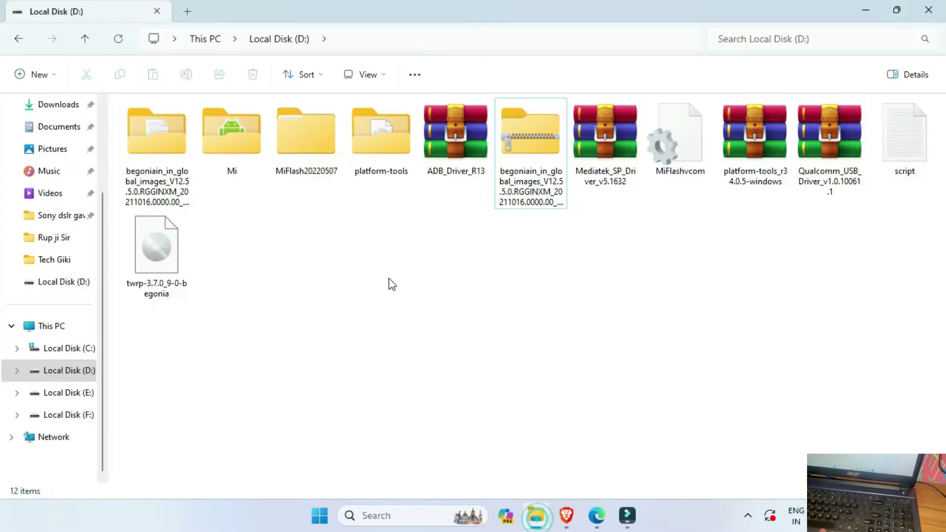
pyautogui.click(550, 157)
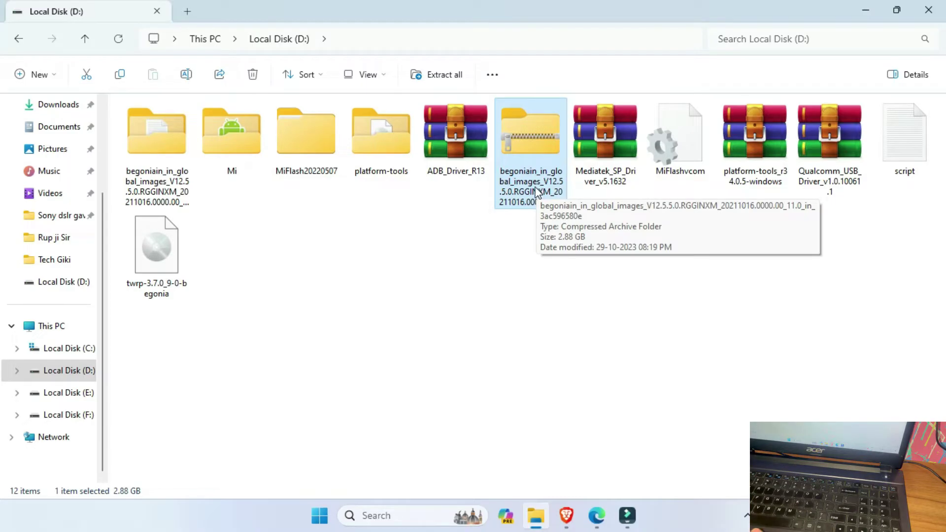
pyautogui.doubleClick(158, 173)
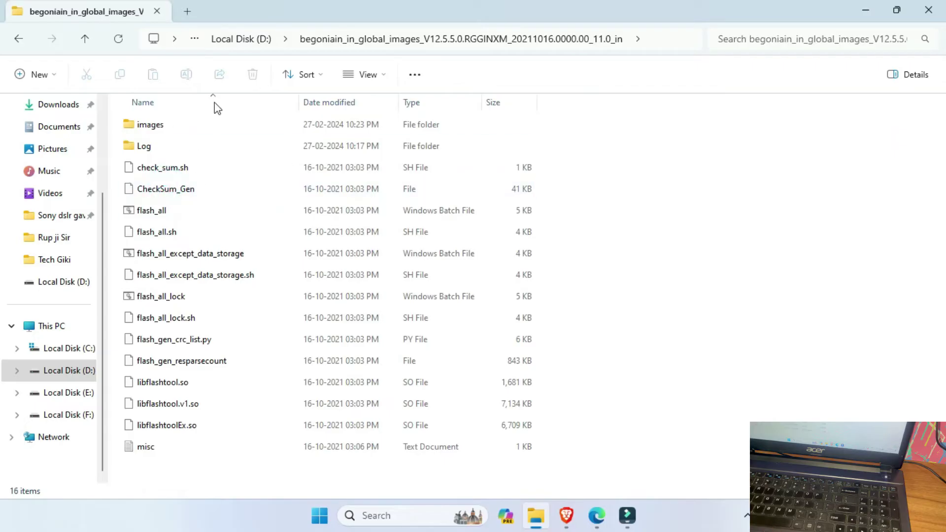
pyautogui.click(252, 44)
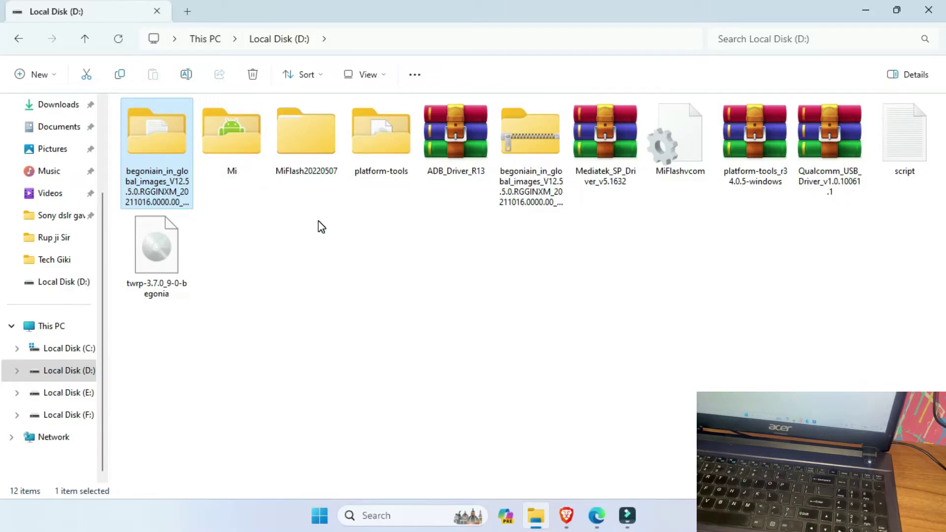
# Step: Launch the MiFlash application from the nested MiFlash20220507 folder on Local Disk (D:)
pyautogui.doubleClick(311, 169)
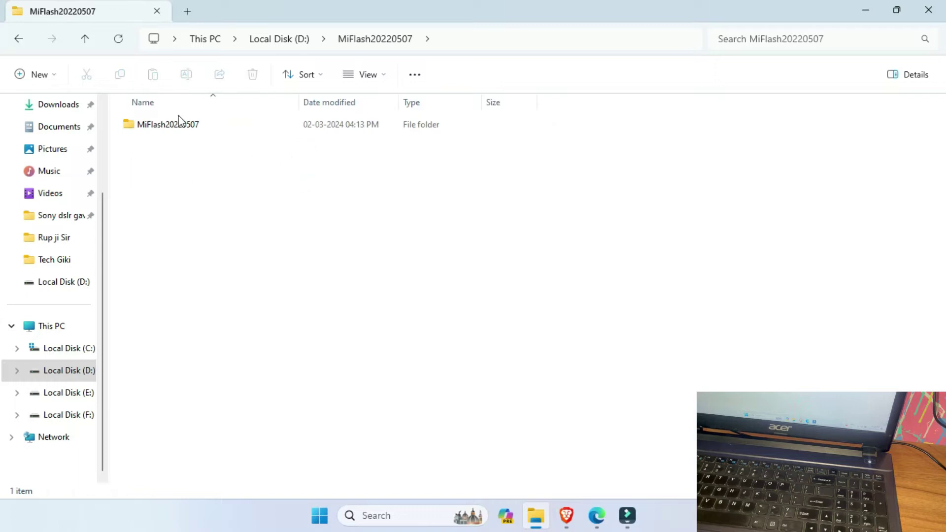
pyautogui.doubleClick(183, 125)
pyautogui.scroll(-5, 281, 293)
pyautogui.scroll(-4, 282, 292)
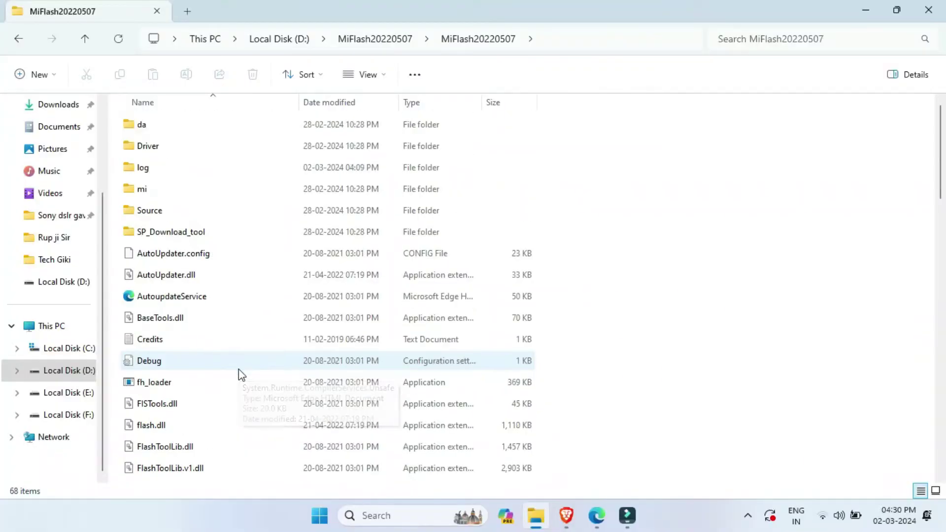
pyautogui.scroll(-15, 227, 277)
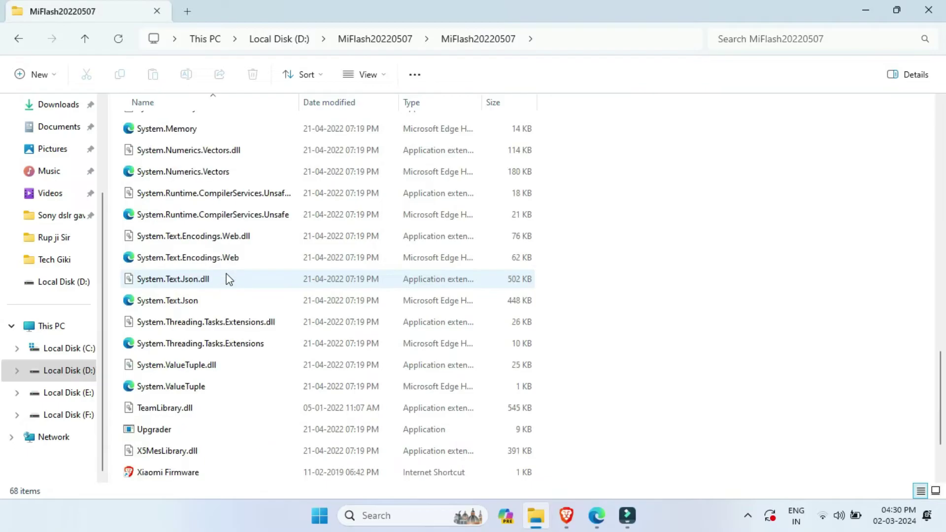
pyautogui.scroll(-3, 226, 277)
pyautogui.doubleClick(146, 392)
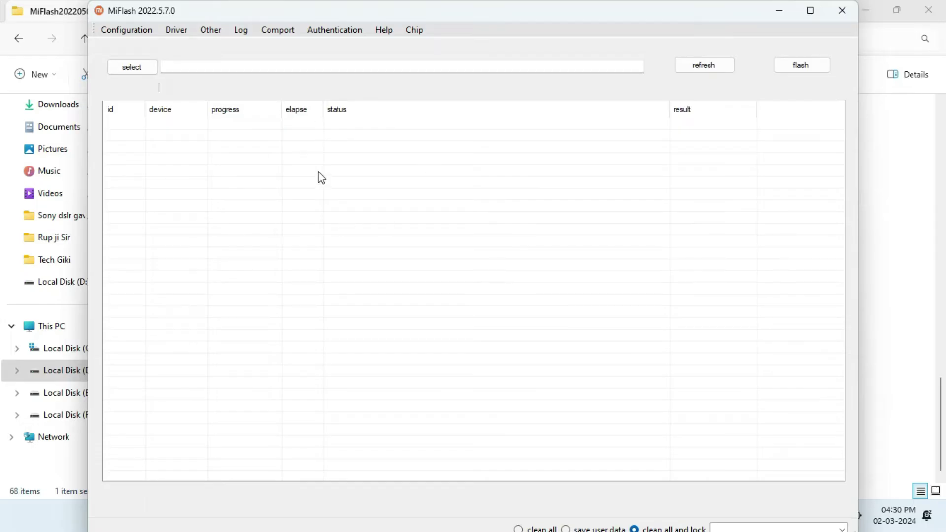
pyautogui.doubleClick(456, 13)
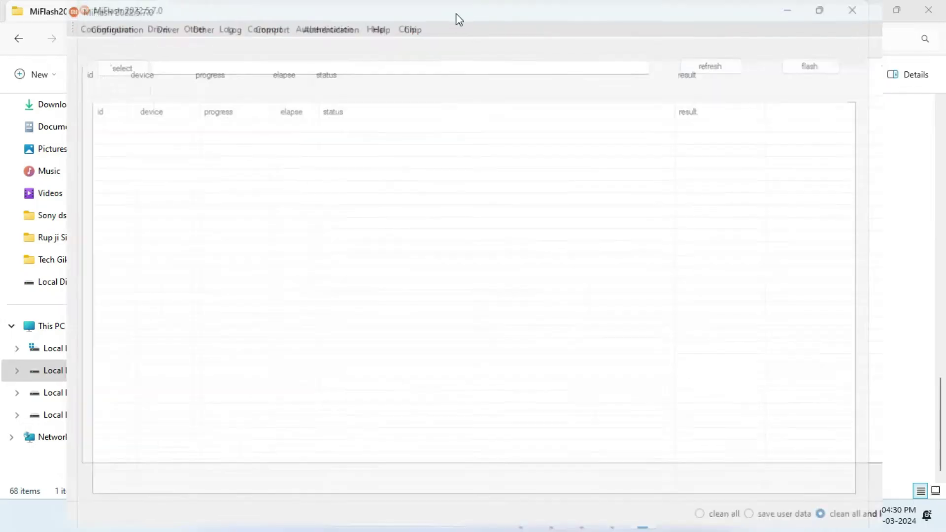
pyautogui.doubleClick(546, 9)
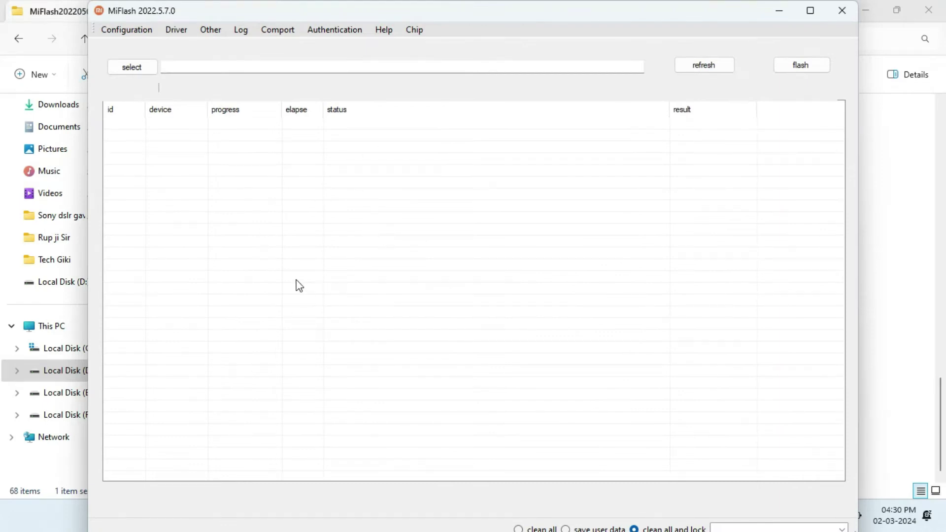
pyautogui.moveTo(436, 14); pyautogui.dragTo(434, 15)
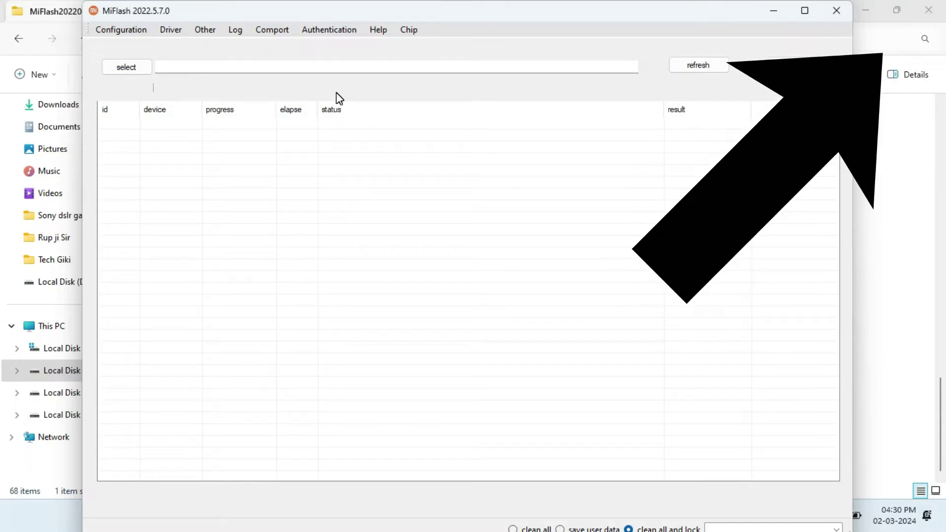
pyautogui.click(424, 30)
pyautogui.click(118, 68)
# Step: Minimize File Explorer and set the MiFlash firmware path to the begoniain_in_global_images_V12.5.5.0.RGGINXM_20211016.0000.00_11.0_in folder on Local Disk (D:)
pyautogui.click(870, 9)
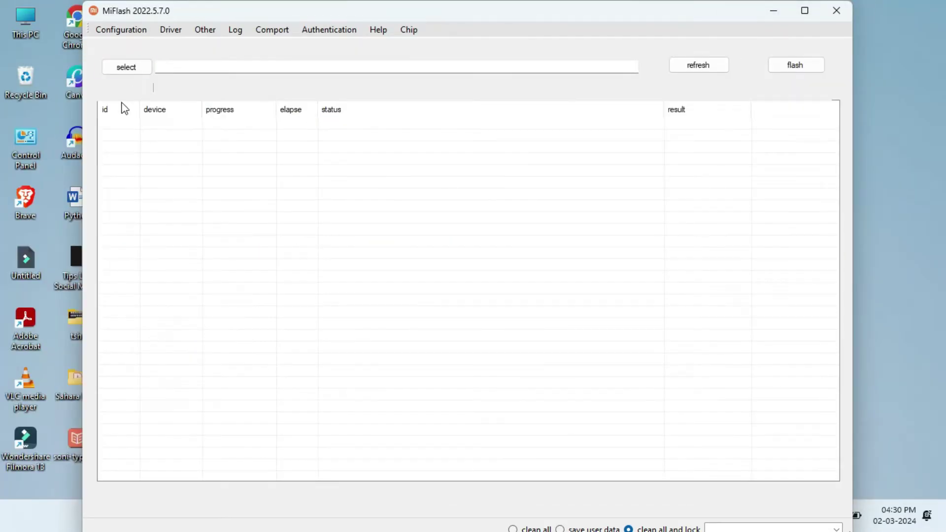
pyautogui.click(144, 53)
pyautogui.click(698, 65)
pyautogui.click(129, 72)
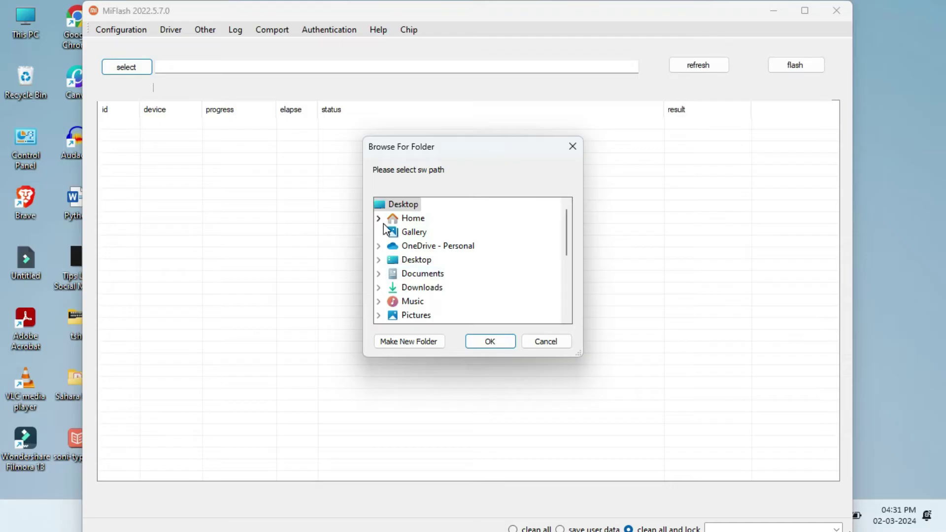
pyautogui.scroll(-1, 416, 282)
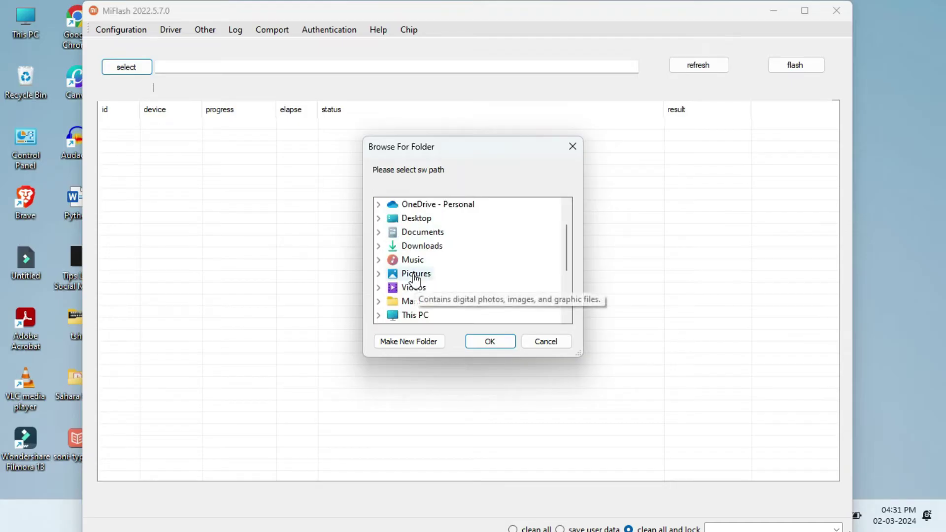
pyautogui.click(379, 316)
pyautogui.doubleClick(442, 247)
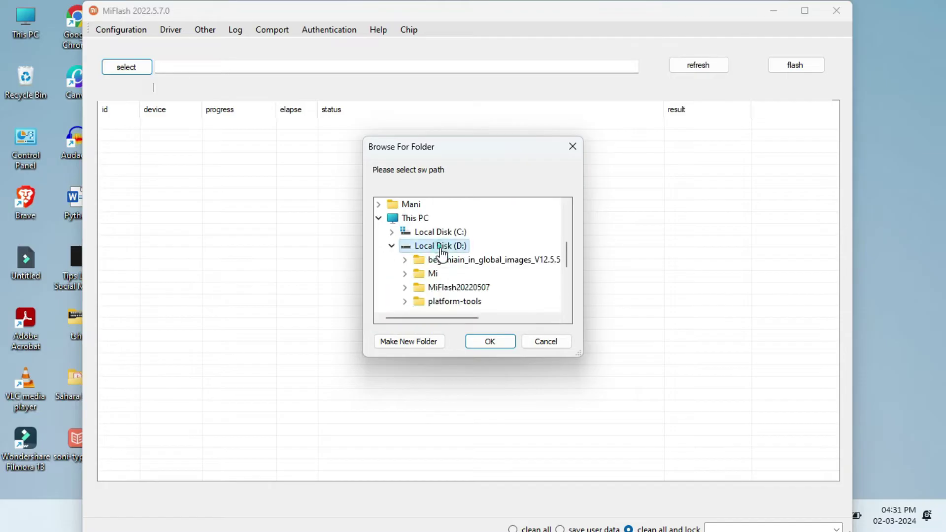
pyautogui.click(436, 262)
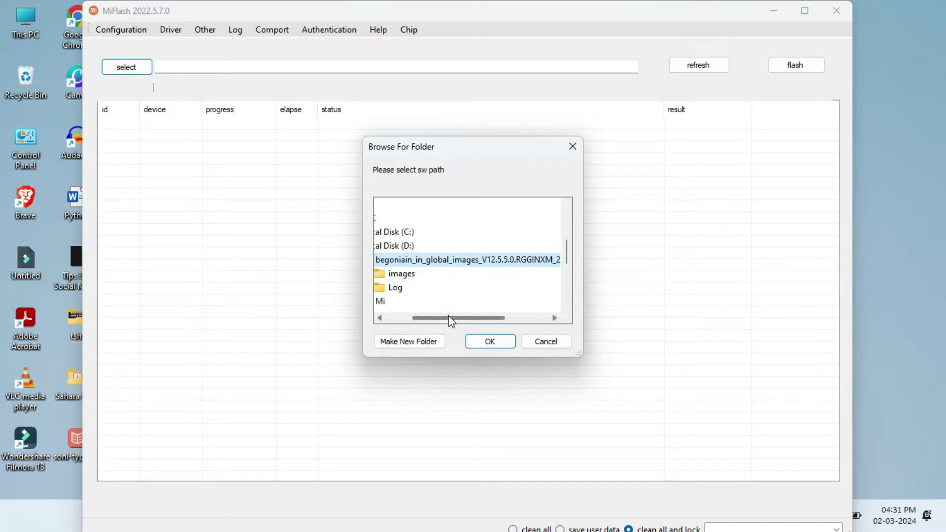
pyautogui.moveTo(451, 321); pyautogui.dragTo(427, 320)
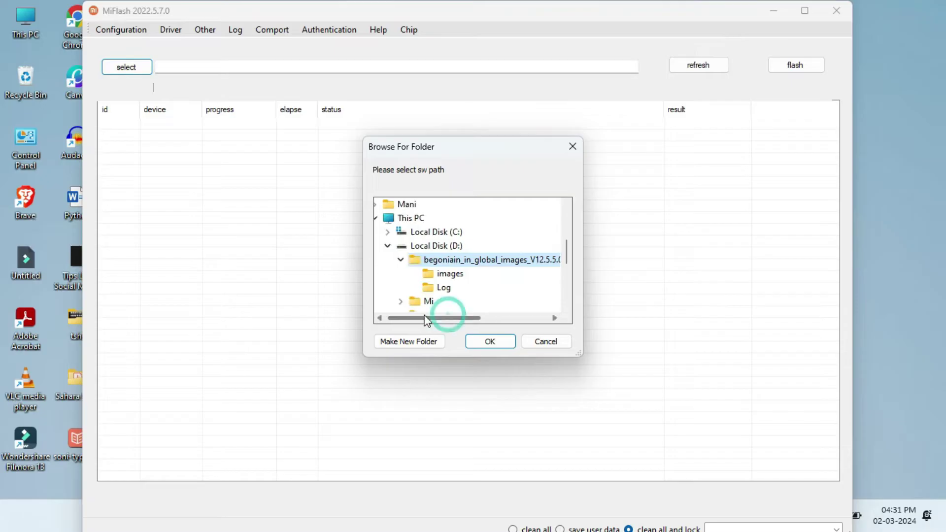
pyautogui.click(491, 342)
# Step: Refresh the device list to detect the connected phone and check its entry
pyautogui.click(698, 65)
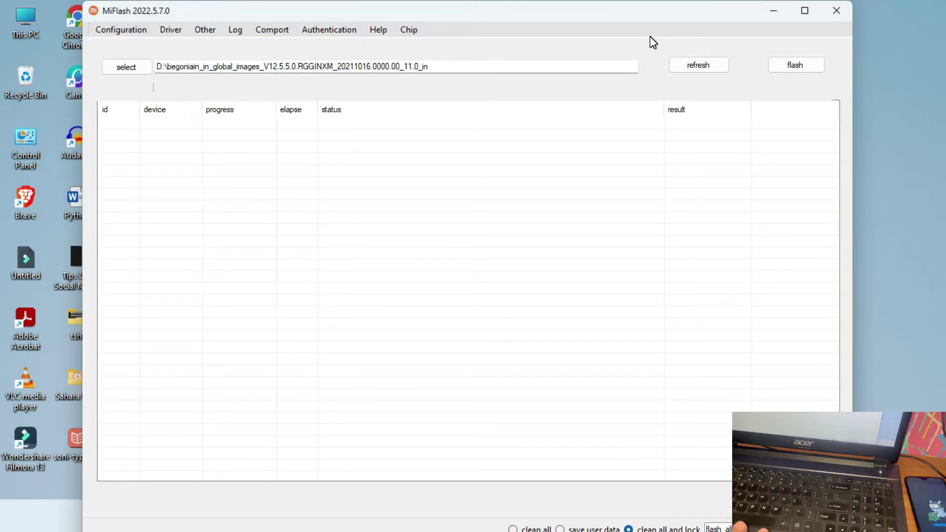
pyautogui.click(680, 71)
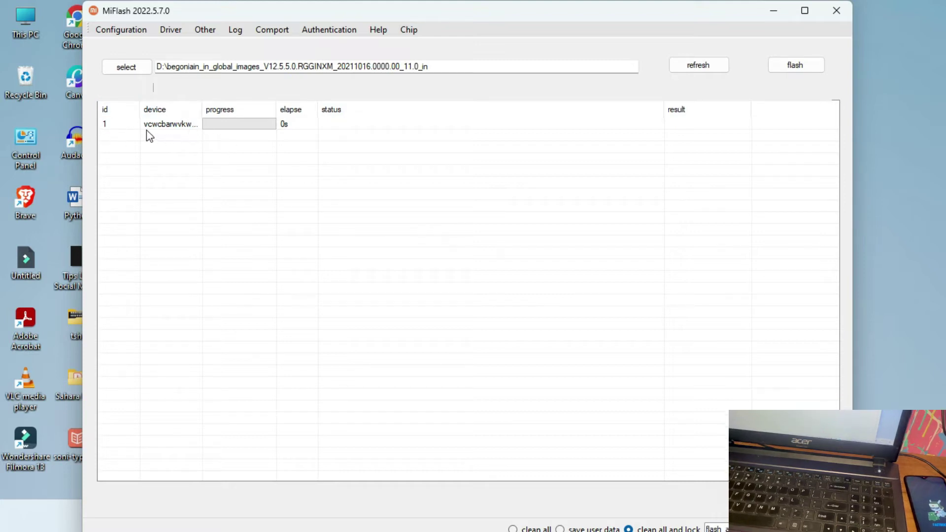
pyautogui.click(106, 125)
pyautogui.click(128, 143)
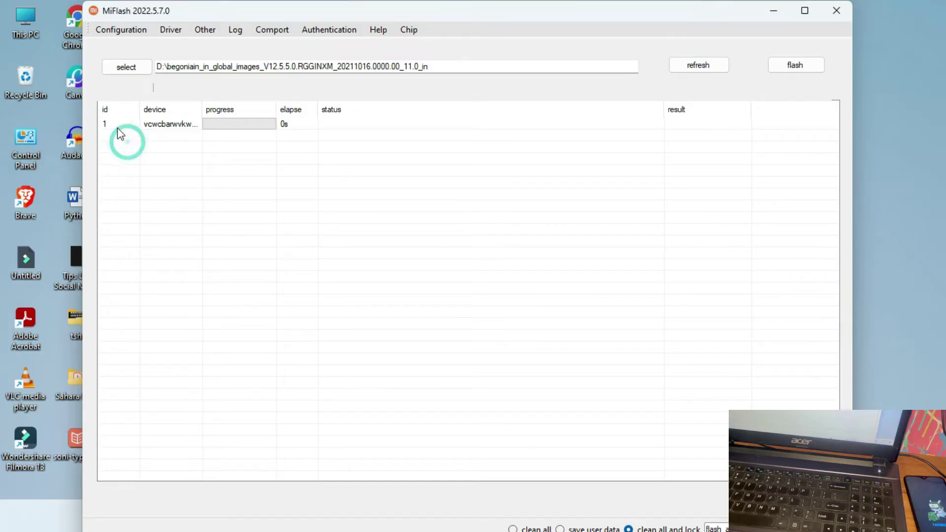
pyautogui.click(110, 127)
pyautogui.click(115, 127)
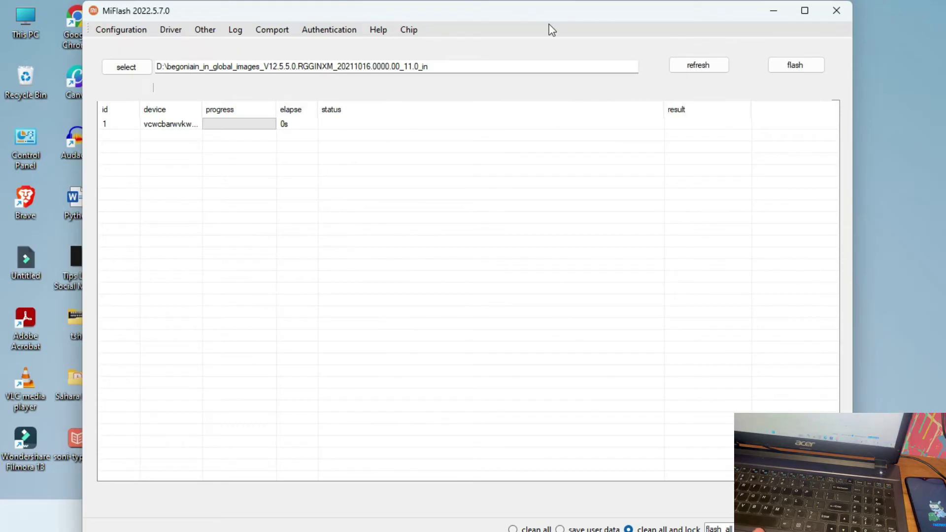
# Step: Maximize the MiFlash window to examine the flashing mode options, then restore its size
pyautogui.doubleClick(538, 15)
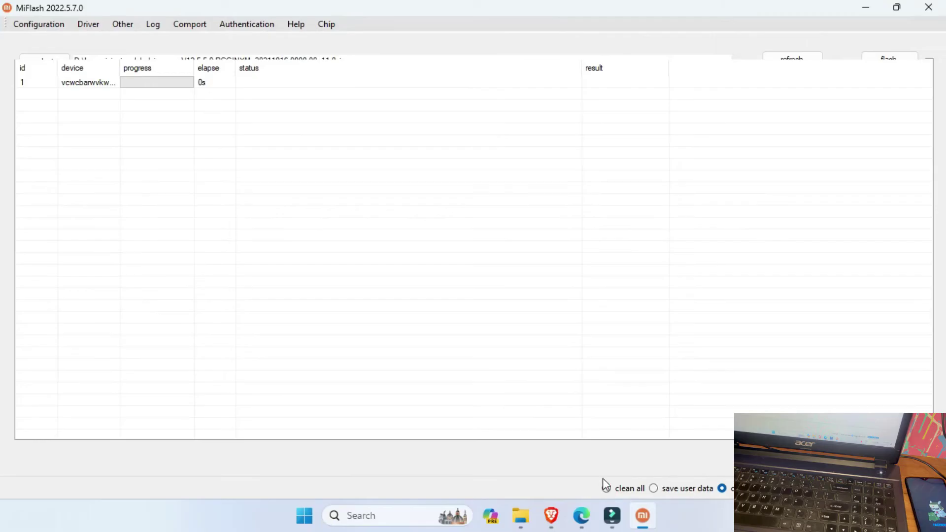
pyautogui.click(680, 432)
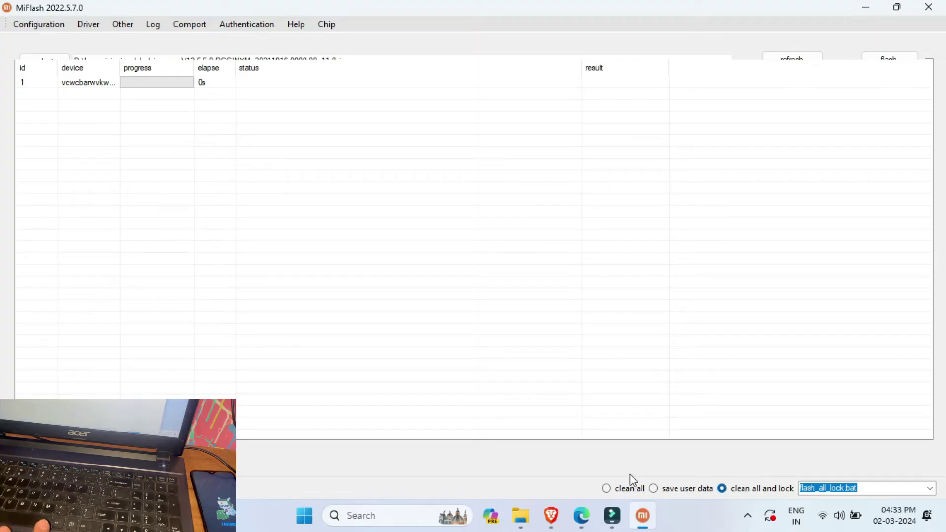
pyautogui.doubleClick(608, 7)
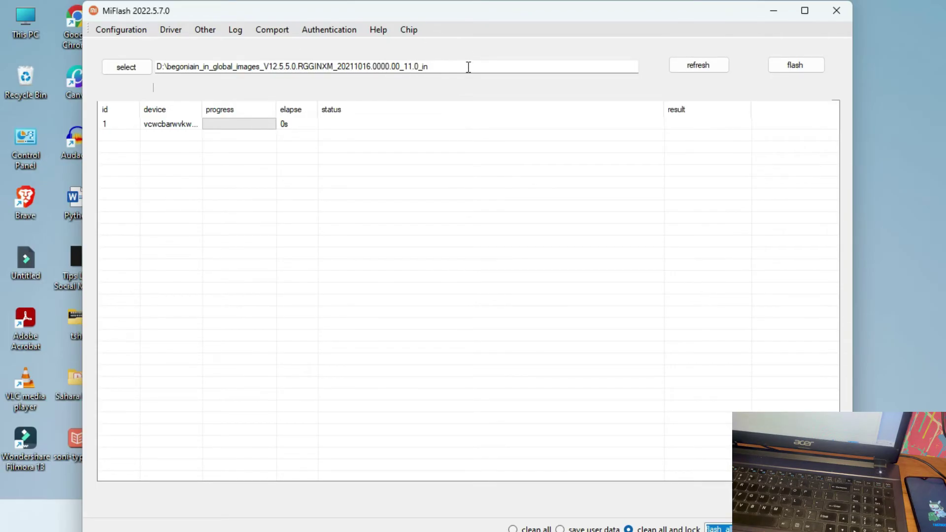
# Step: Refresh the device list again and start flashing the selected firmware onto the connected phone
pyautogui.click(511, 38)
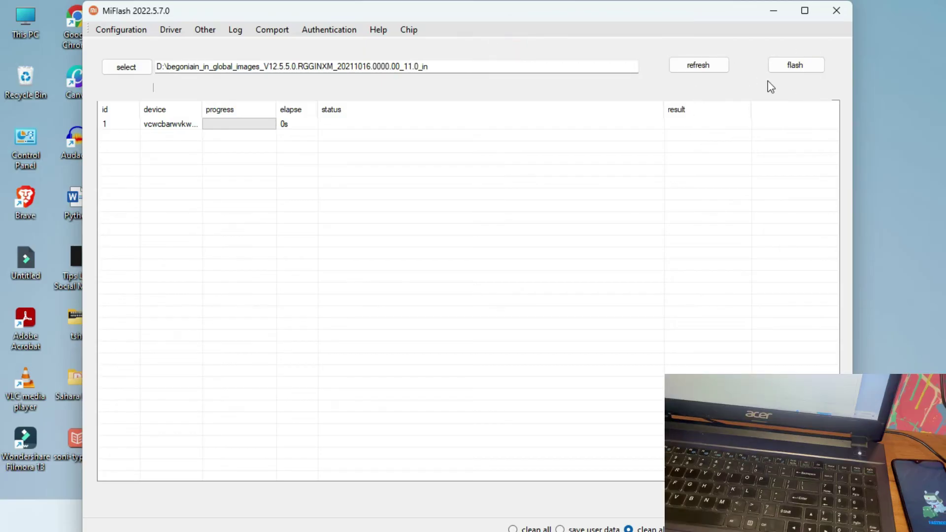
pyautogui.click(714, 70)
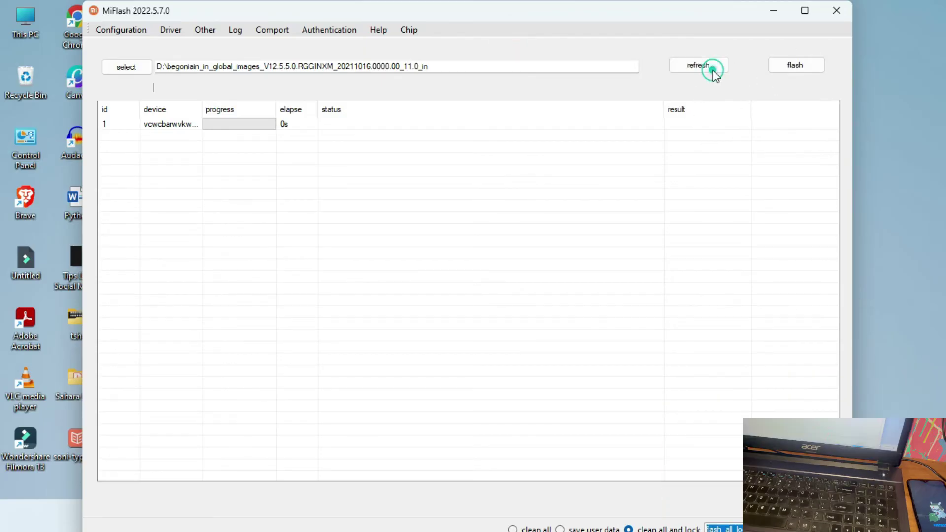
pyautogui.click(800, 69)
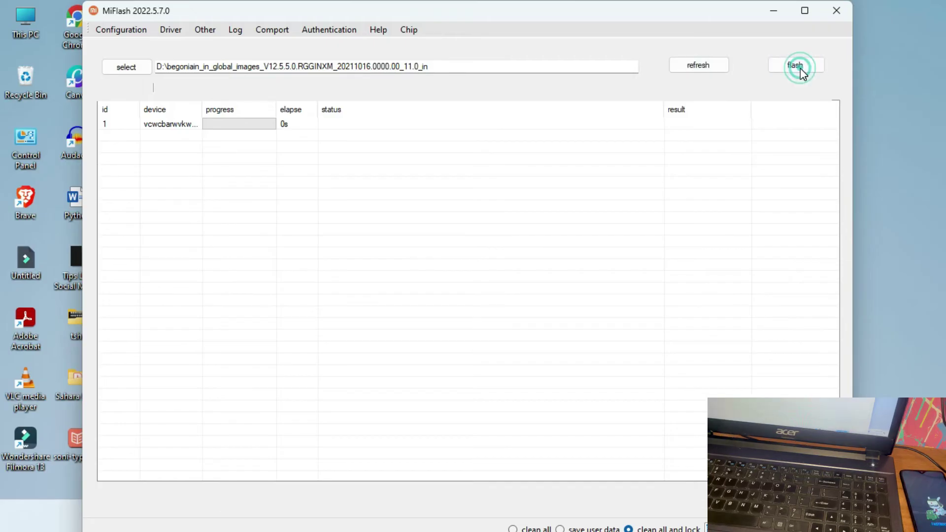